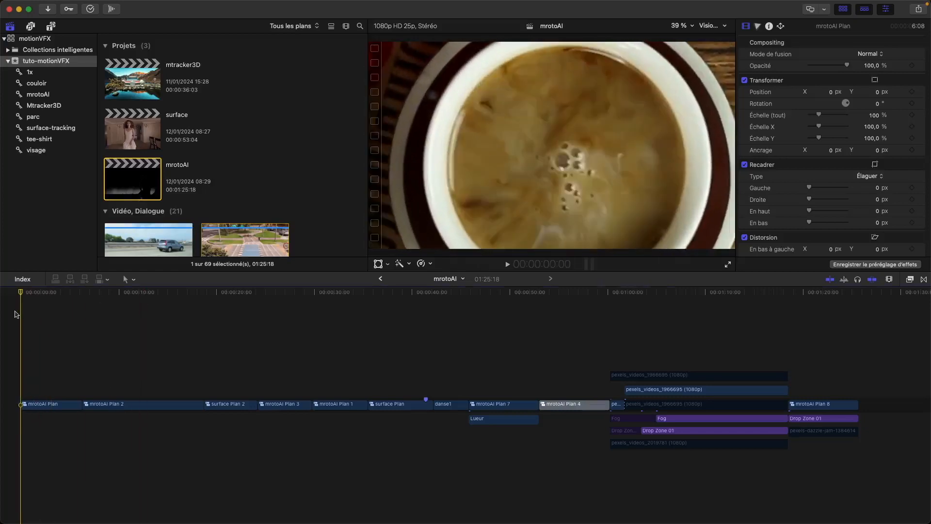
Step: Play the mrotoAI timeline from its start through surface Plan, pausing to examine the recoloured car, desaturated portrait and fire-background shots
{"action": "key", "text": "space"}
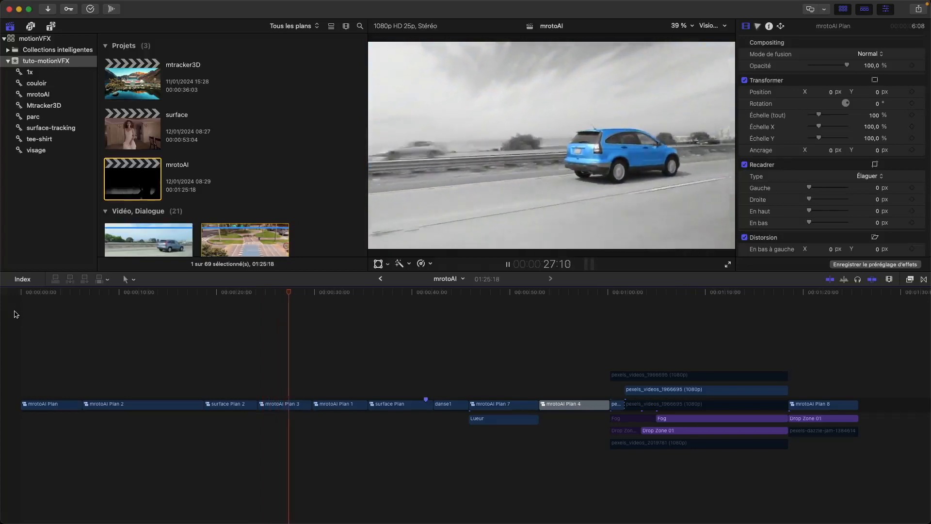
{"action": "key", "text": "space"}
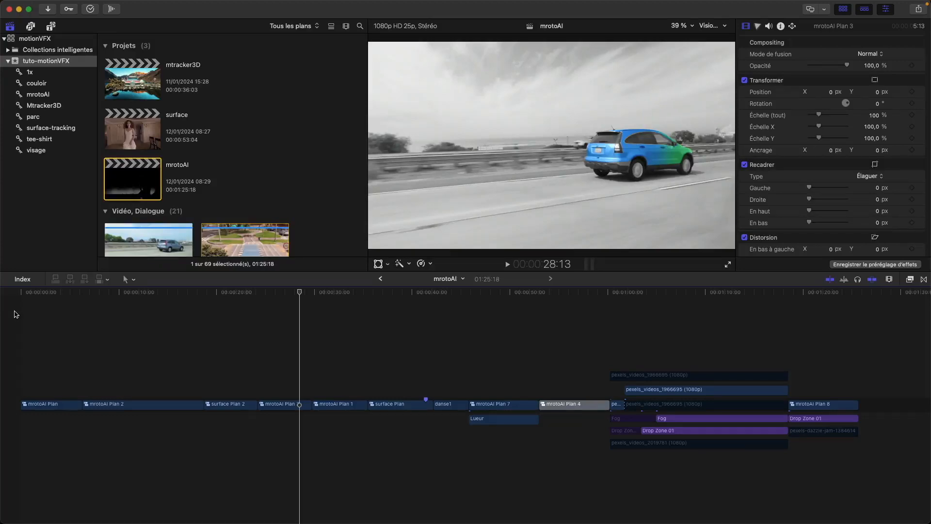
{"action": "key", "text": "space"}
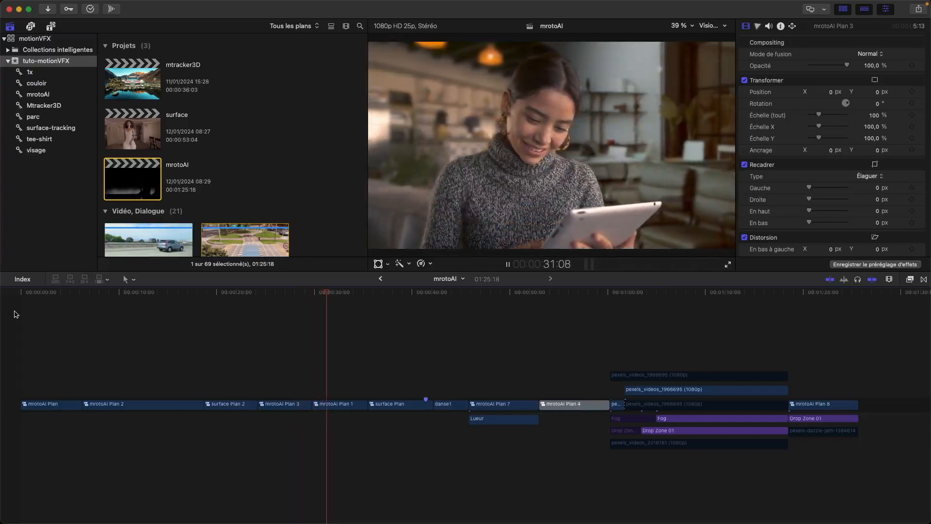
{"action": "key", "text": "space"}
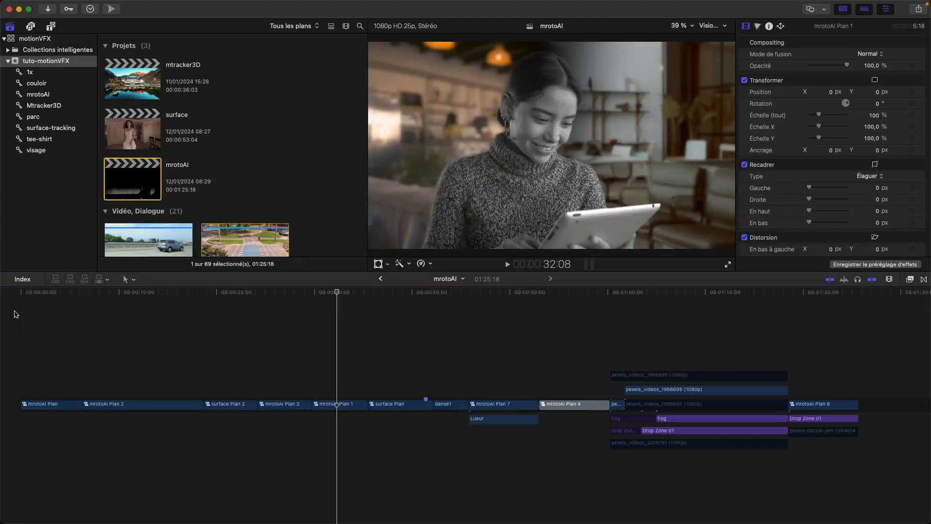
{"action": "key", "text": "space"}
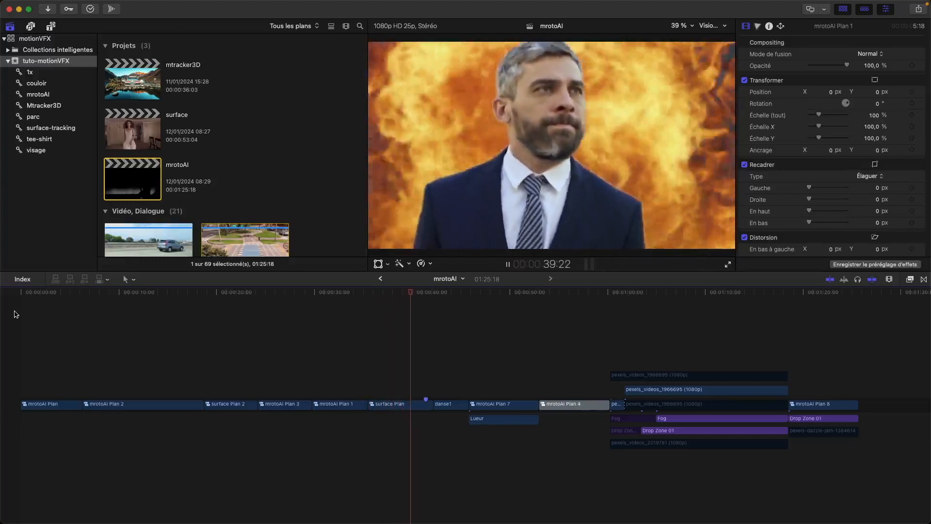
{"action": "key", "text": "space"}
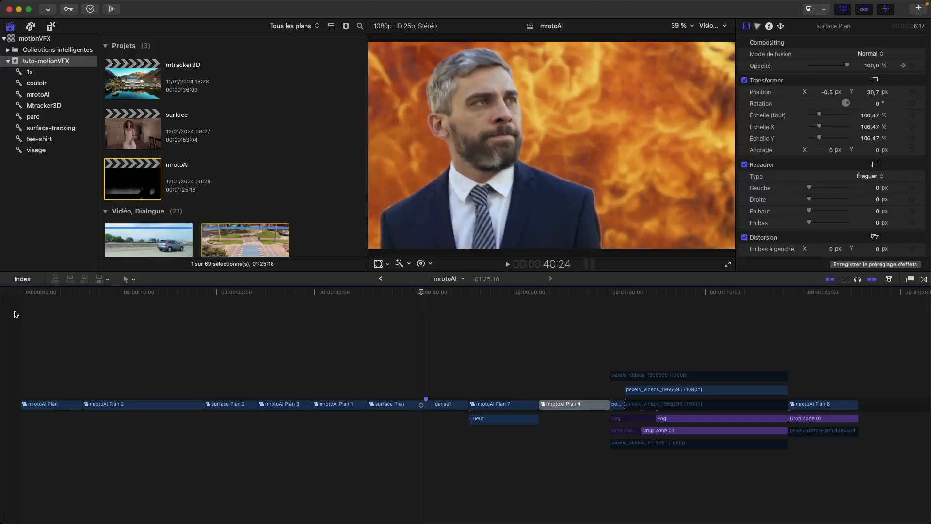
Step: Play the danse1 and mrotoAI Plan 7 clips, pausing to compare the original dancer with the duplicated, tinted versions
{"action": "key", "text": "space"}
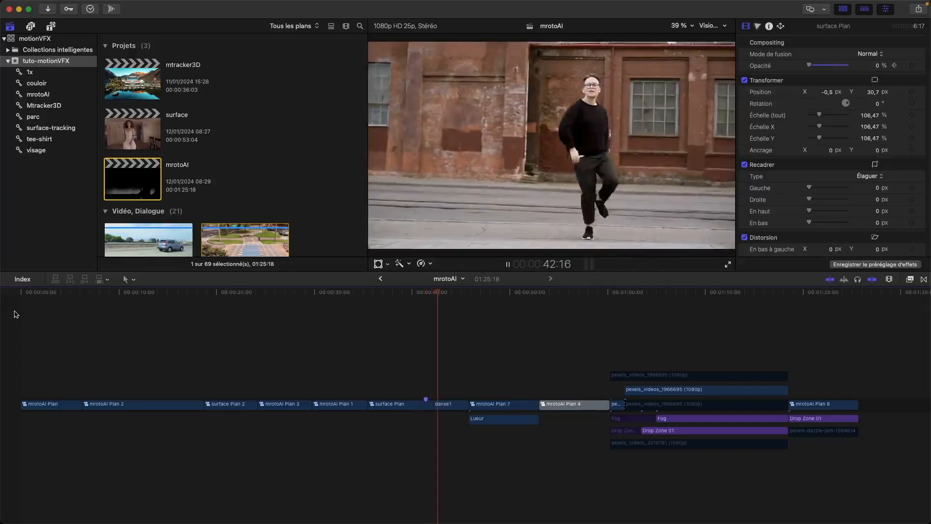
{"action": "key", "text": "space"}
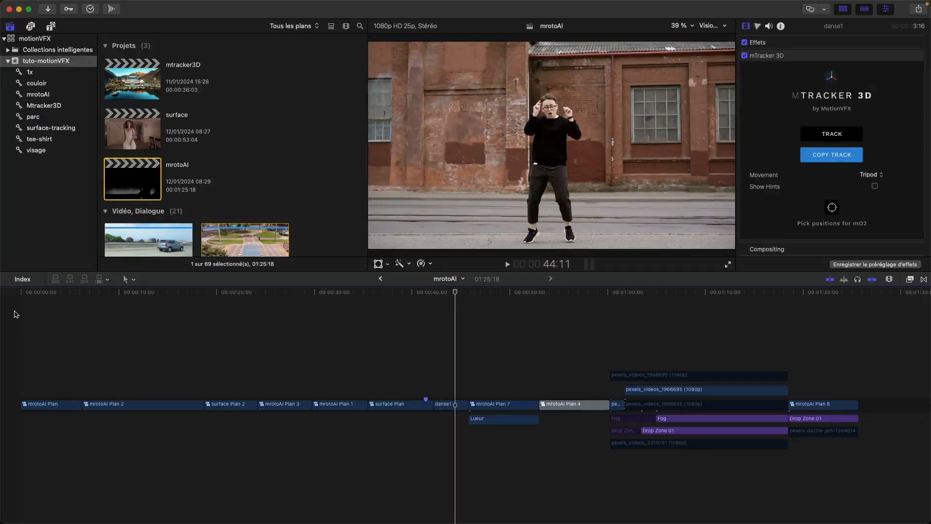
{"action": "key", "text": "space"}
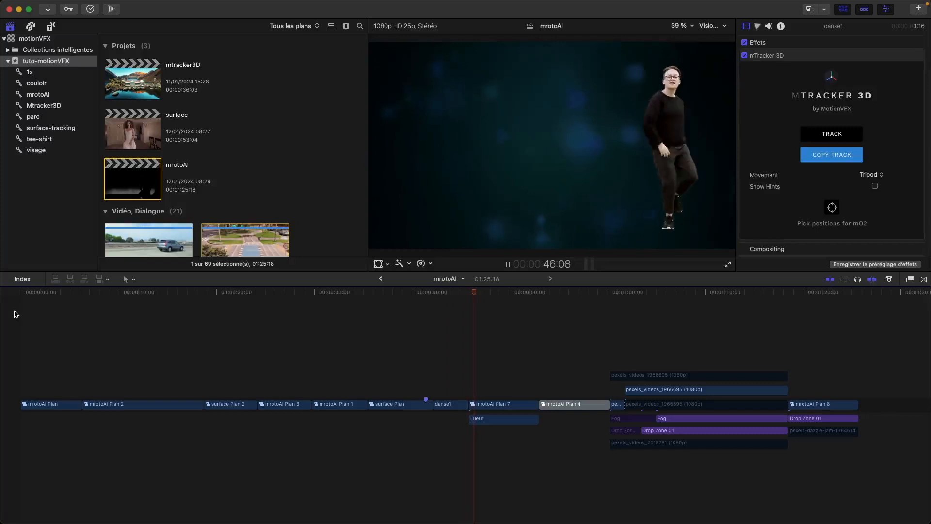
{"action": "key", "text": "space"}
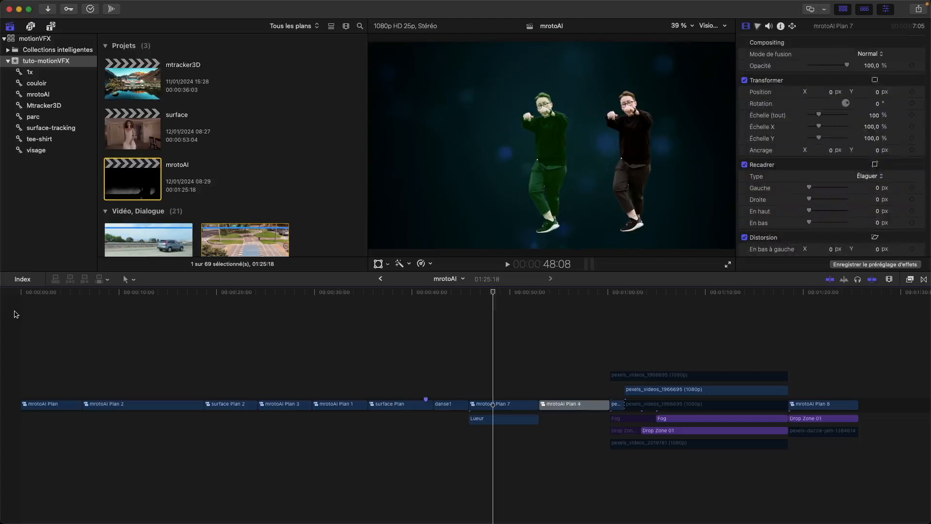
{"action": "key", "text": "space"}
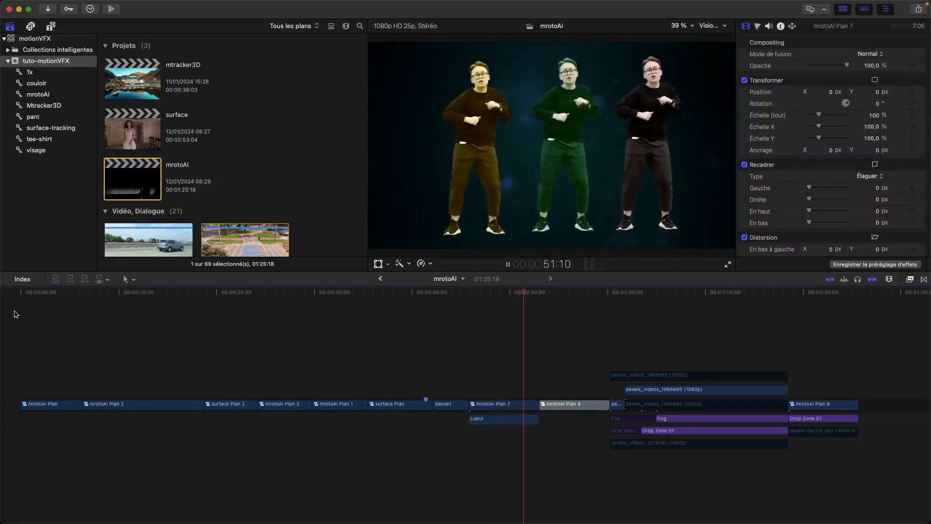
{"action": "key", "text": "space"}
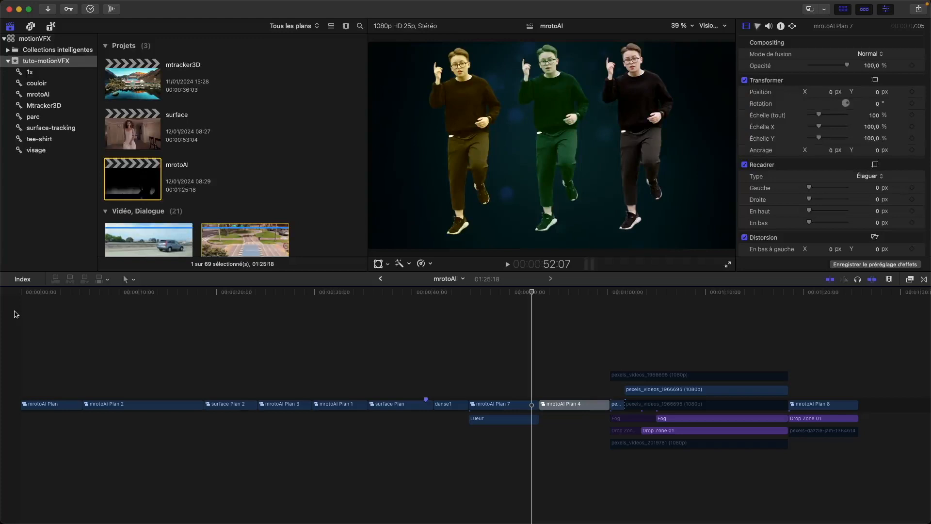
{"action": "key", "text": "space"}
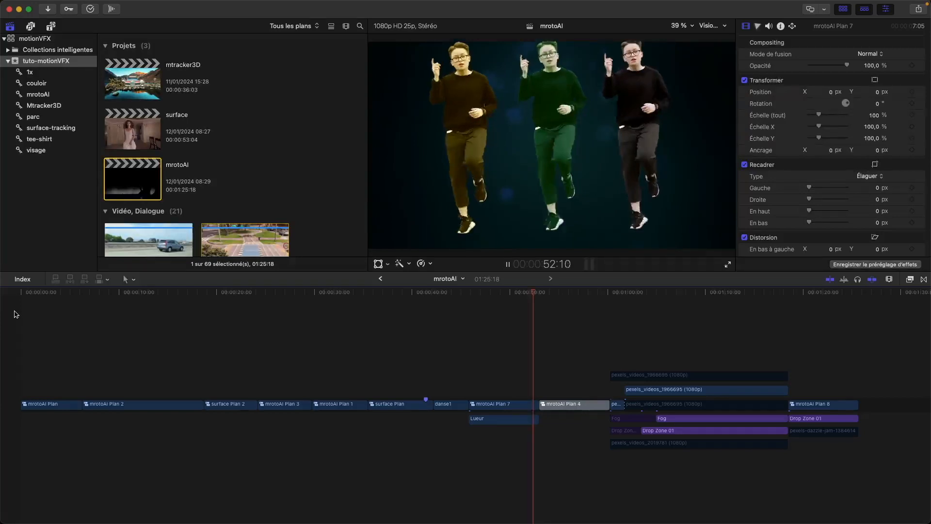
{"action": "key", "text": "space"}
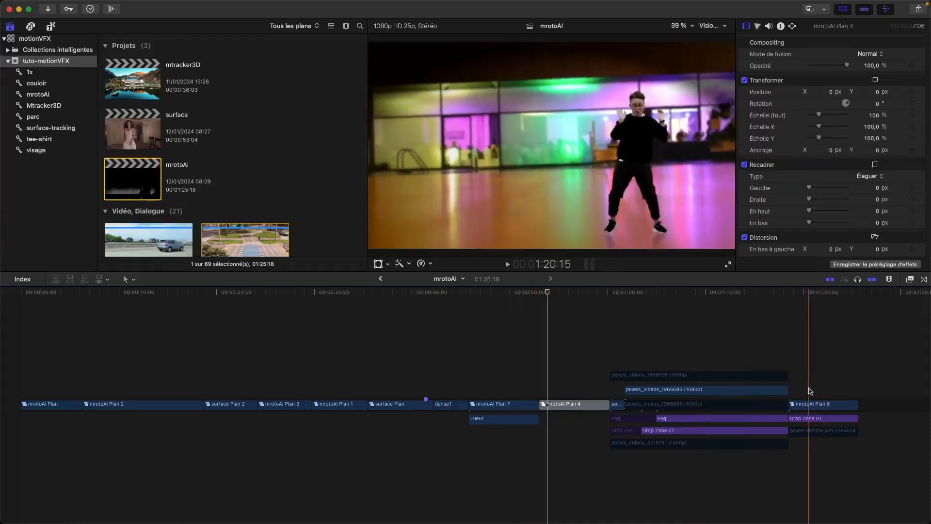
Step: Move mrotoAI Plan 8 and its connected clips between mrotoAI Plan 7 and mrotoAI Plan 4, and play across the join
{"action": "left_click_drag", "start_coordinate": [799, 381], "coordinate": [540, 405]}
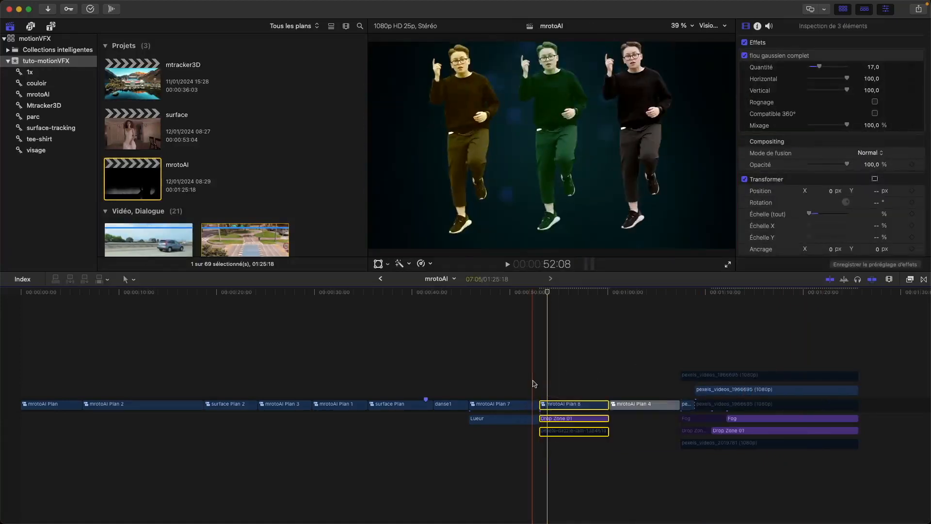
{"action": "key", "text": "space"}
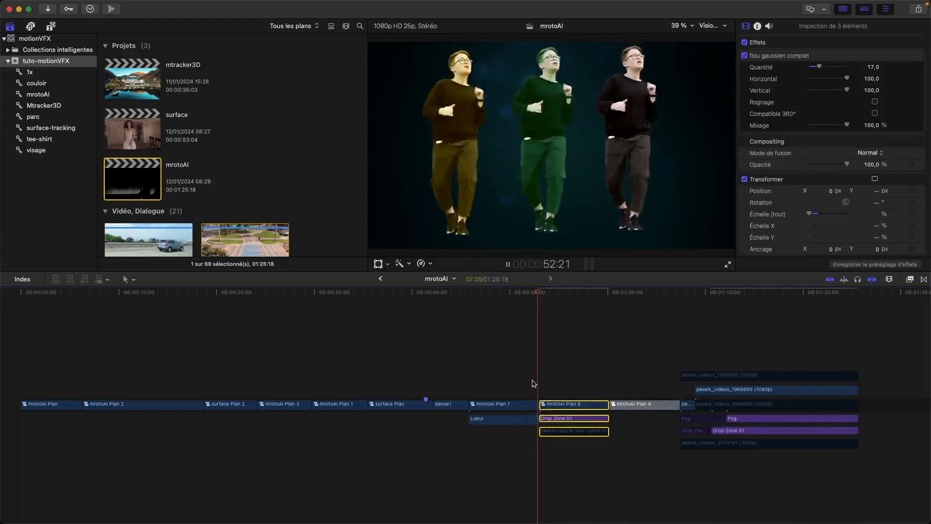
{"action": "key", "text": "space"}
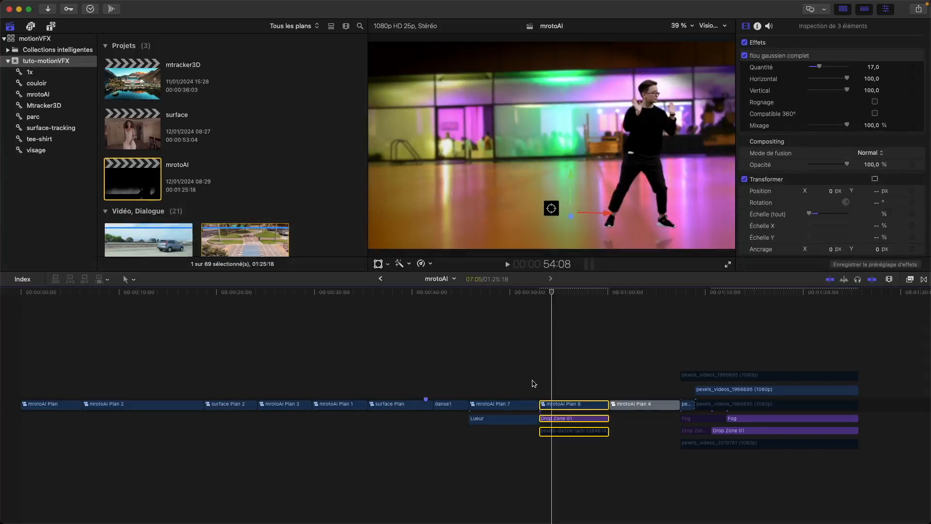
Step: Play mrotoAI Plan 8 from its beginning to examine the dancer clones composited over the coloured hall background
{"action": "key", "text": "space"}
{"action": "key", "text": "space"}
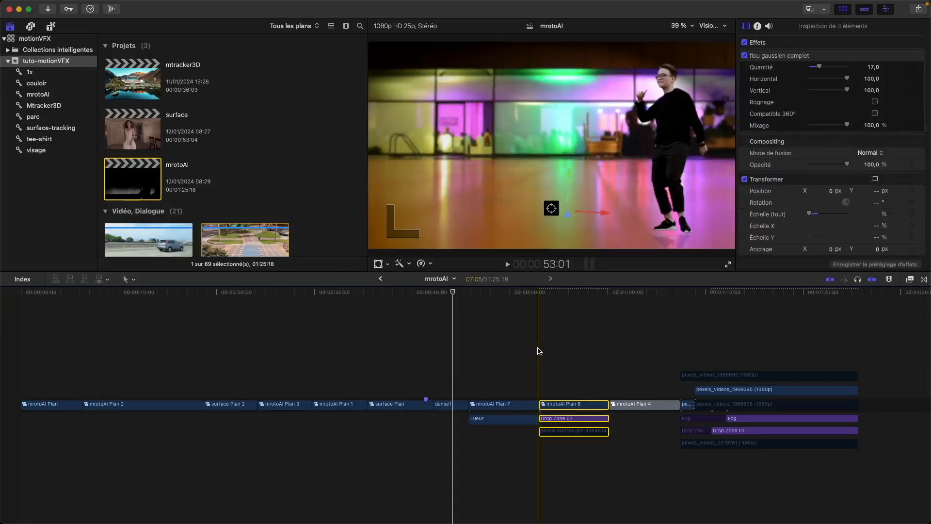
{"action": "key", "text": "space"}
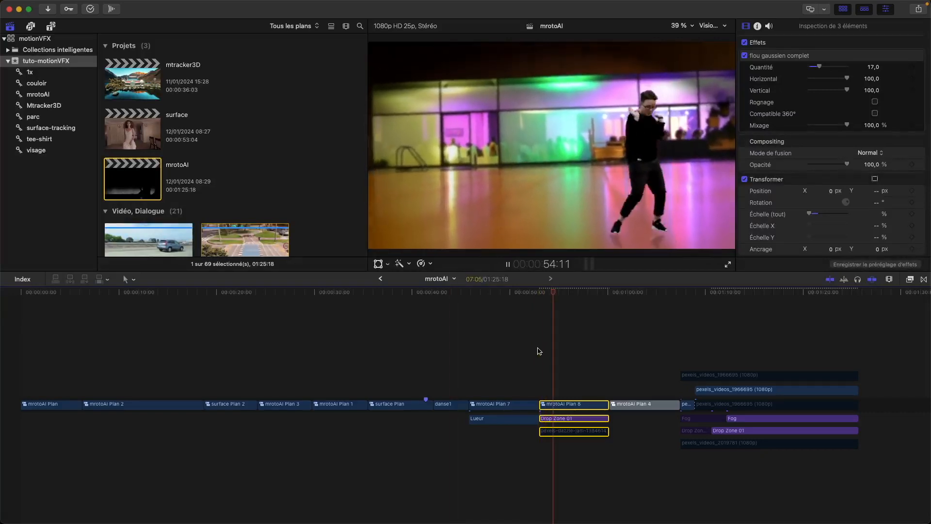
{"action": "key", "text": "space"}
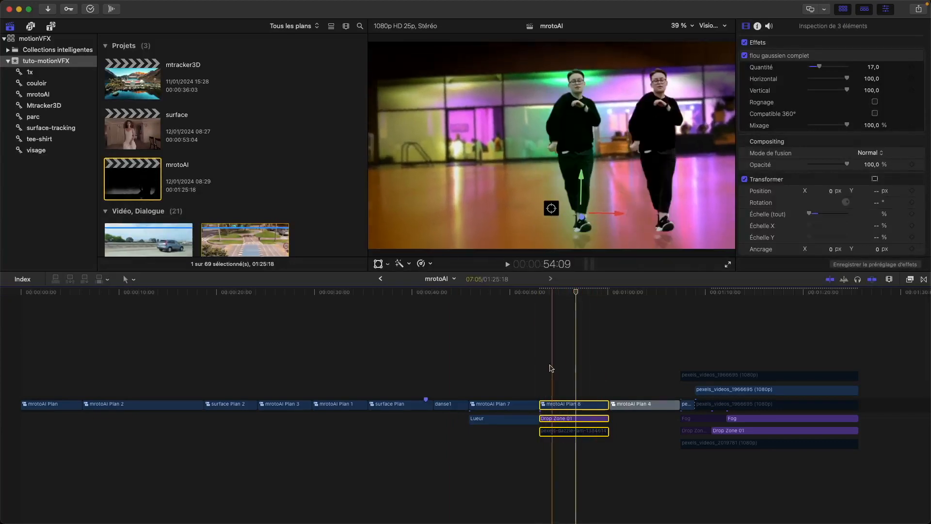
{"action": "left_click", "coordinate": [553, 386]}
{"action": "left_click_drag", "start_coordinate": [553, 385], "coordinate": [555, 439]}
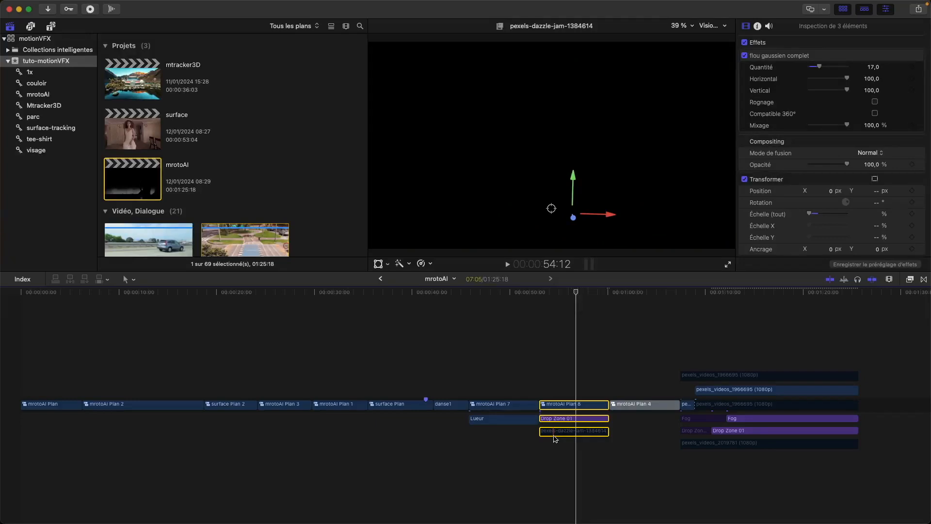
{"action": "left_click", "coordinate": [543, 371]}
{"action": "key", "text": "space"}
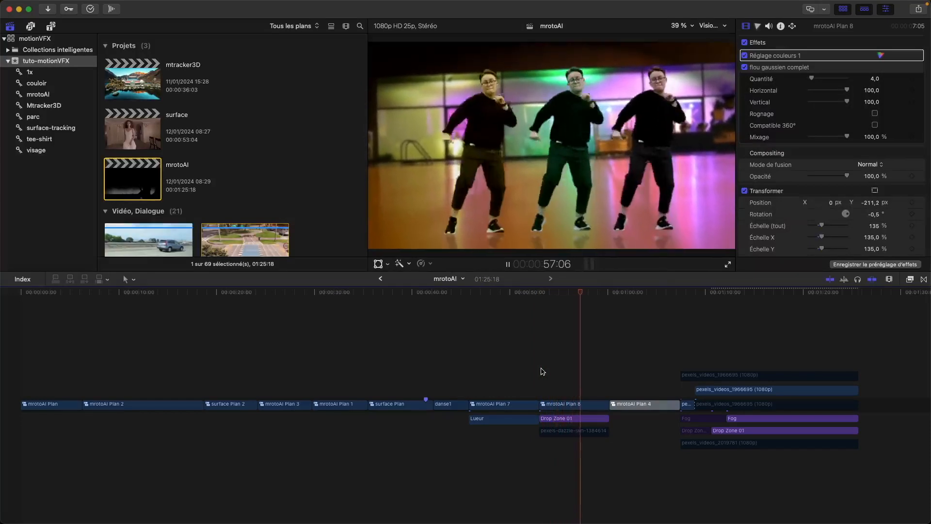
{"action": "key", "text": "space"}
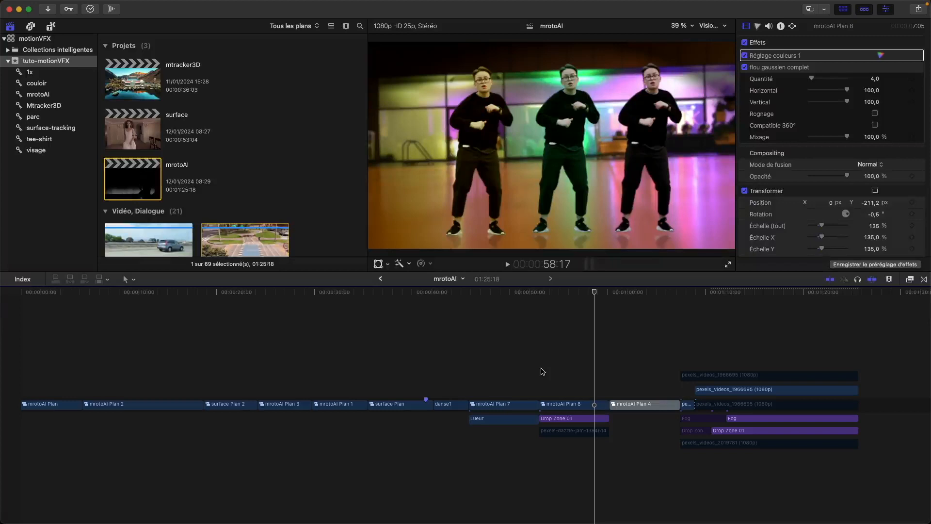
Step: Play through mrotoAI Plan 4, pausing to examine the silhouette composited in front of the foggy city skyline
{"action": "key", "text": "space"}
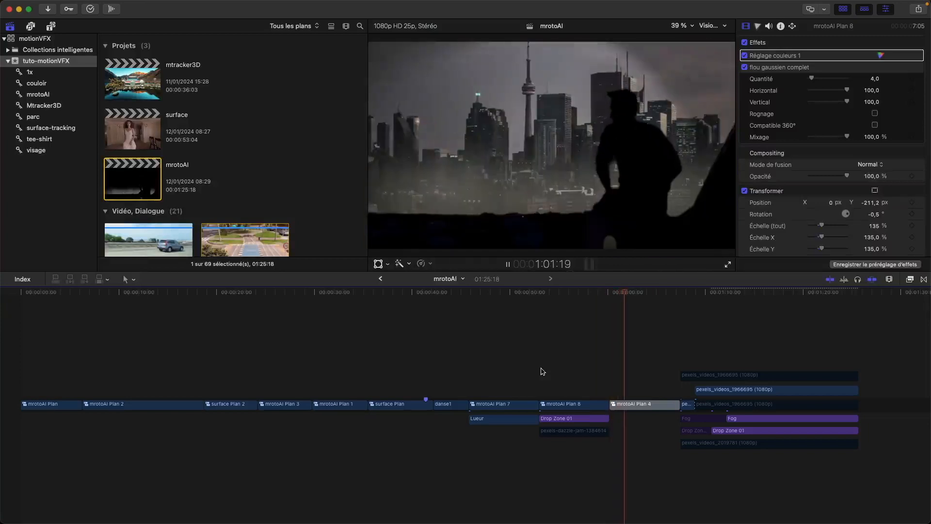
{"action": "key", "text": "space"}
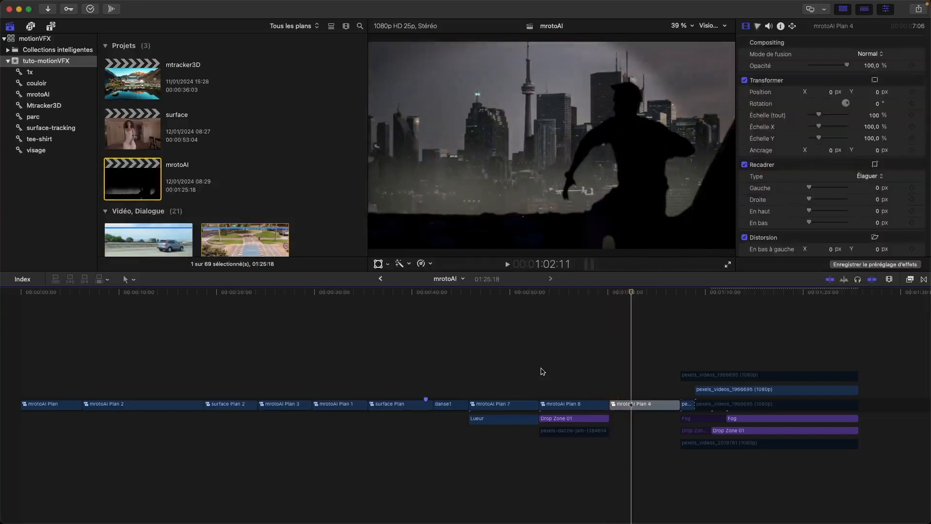
{"action": "key", "text": "space"}
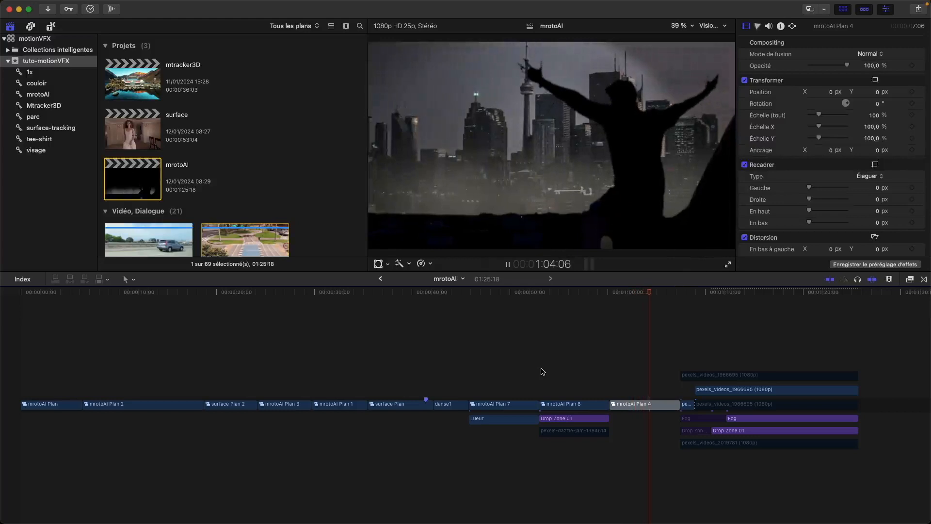
{"action": "key", "text": "space"}
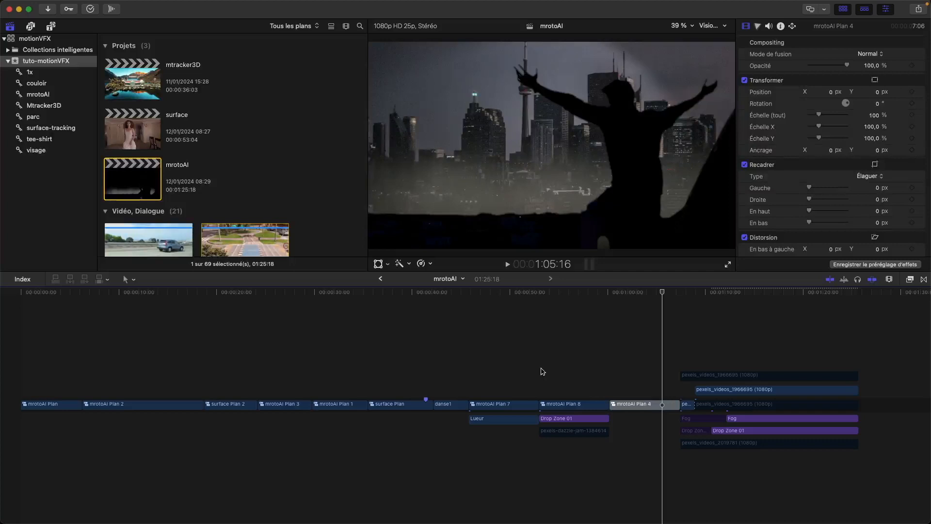
{"action": "key", "text": "space"}
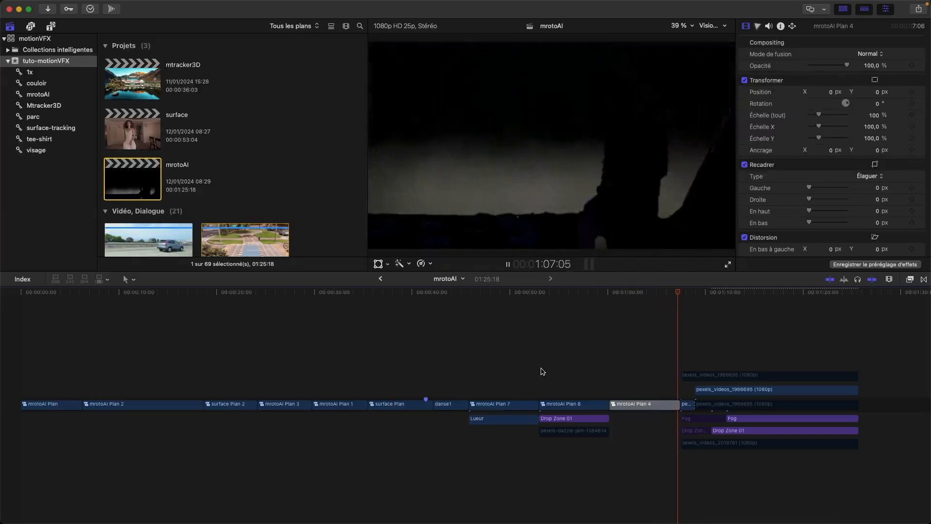
{"action": "key", "text": "space"}
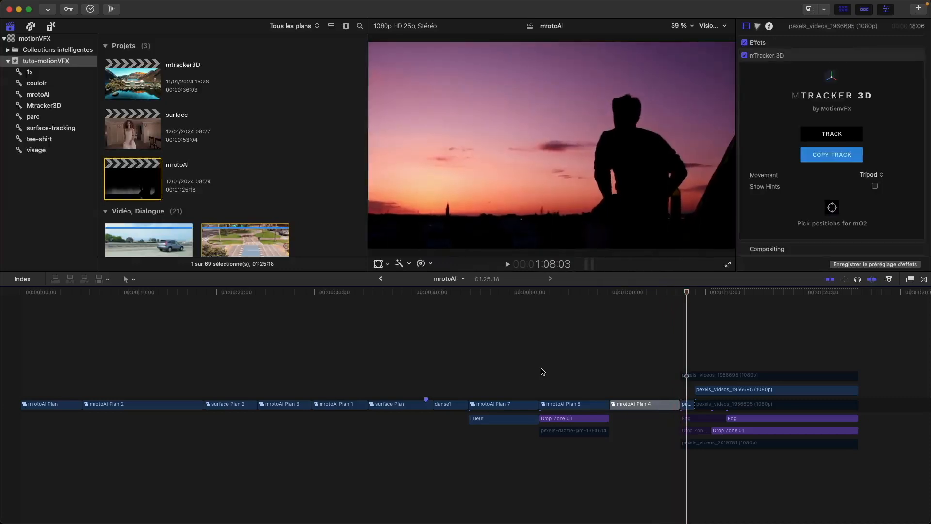
Step: Play the final layered pexels_videos_1966695 section in short passages to compare the original sunset with the skyline, Drop Zone and Fog composite
{"action": "key", "text": "space"}
{"action": "key", "text": "space"}
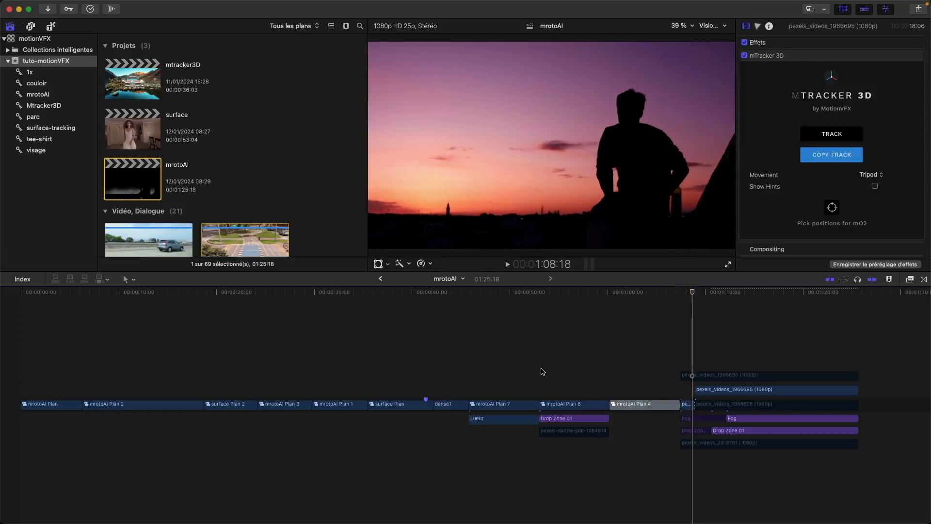
{"action": "key", "text": "space"}
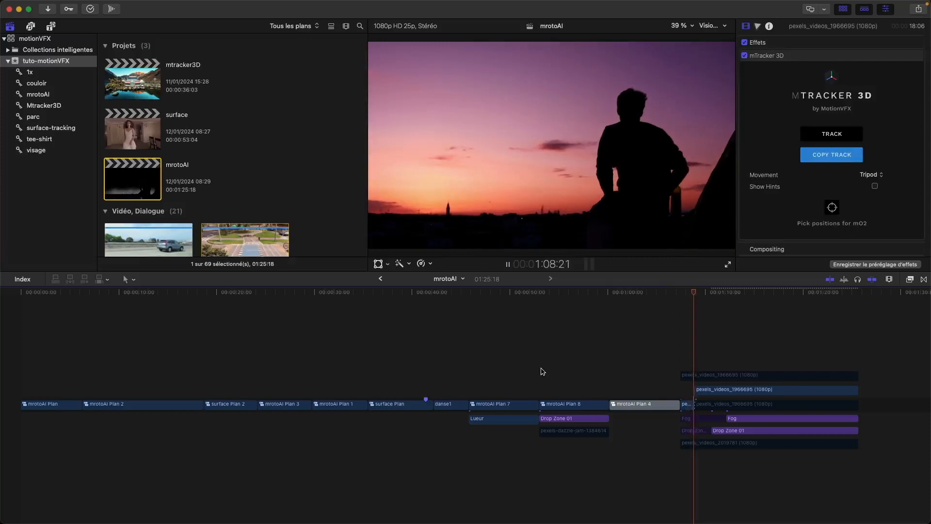
{"action": "key", "text": "space"}
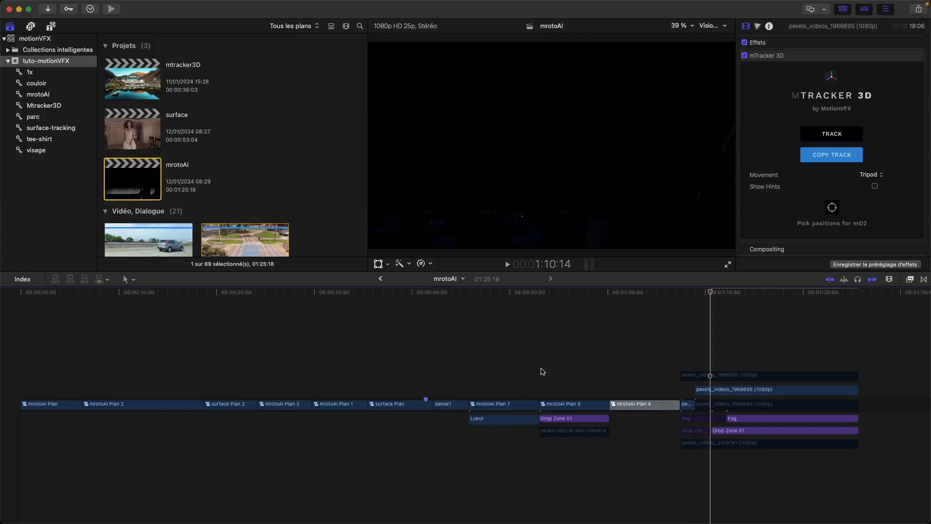
{"action": "key", "text": "space"}
{"action": "key", "text": "space"}
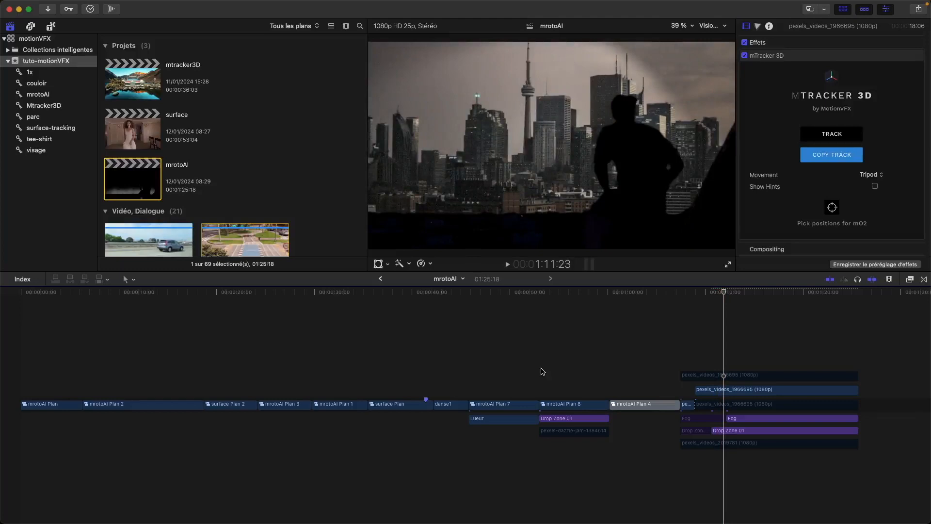
{"action": "key", "text": "space"}
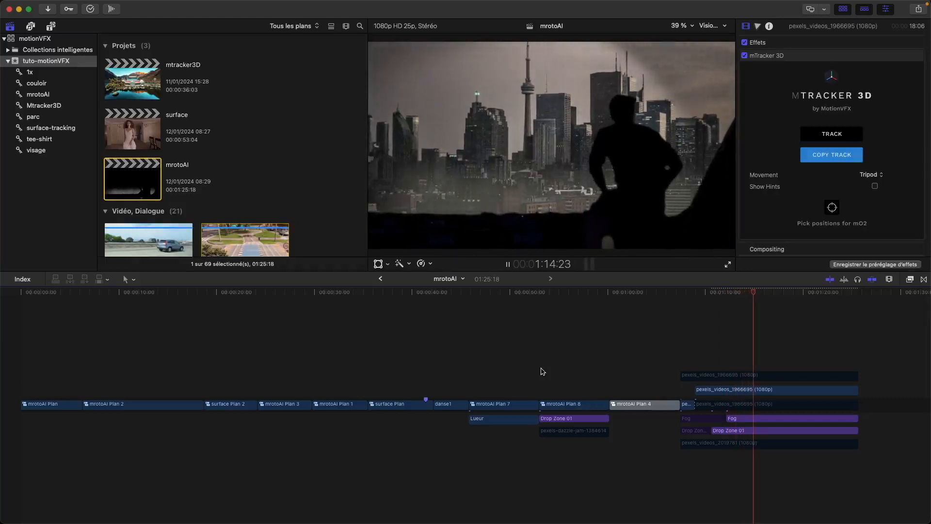
{"action": "key", "text": "space"}
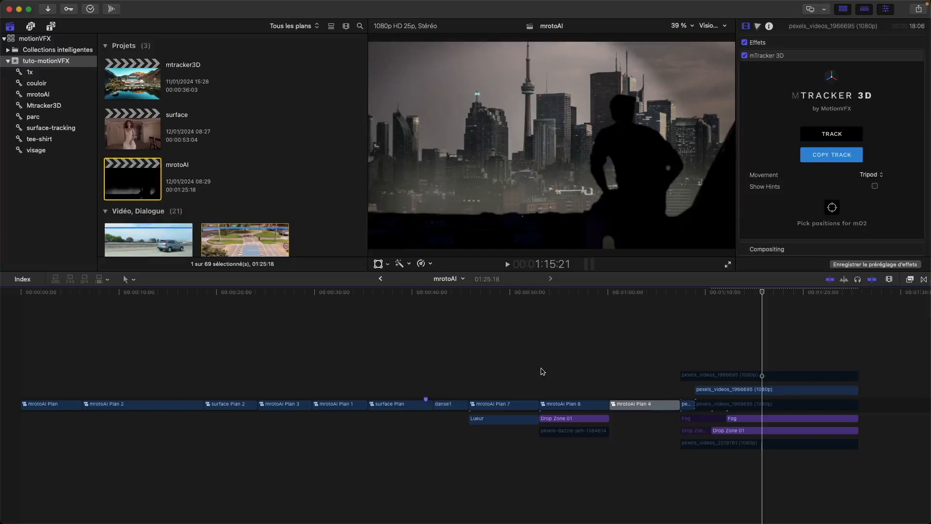
{"action": "key", "text": "space"}
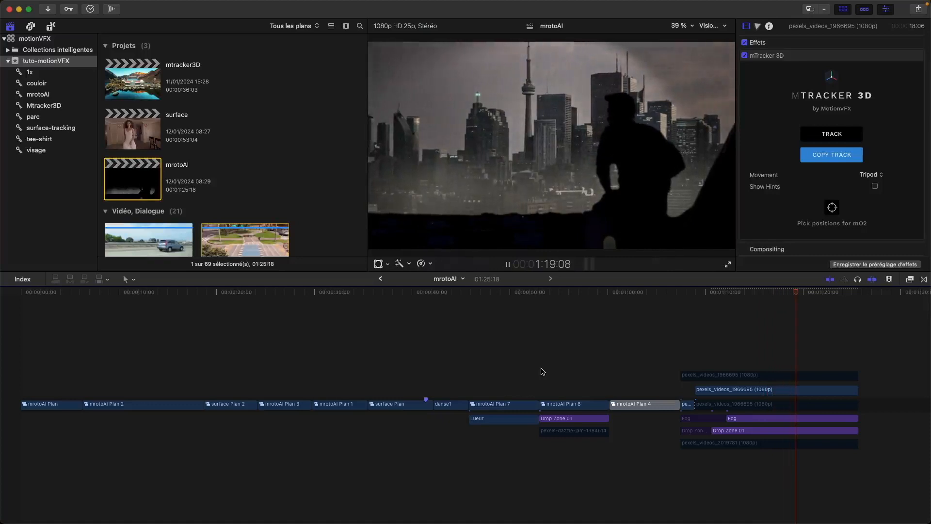
{"action": "key", "text": "space"}
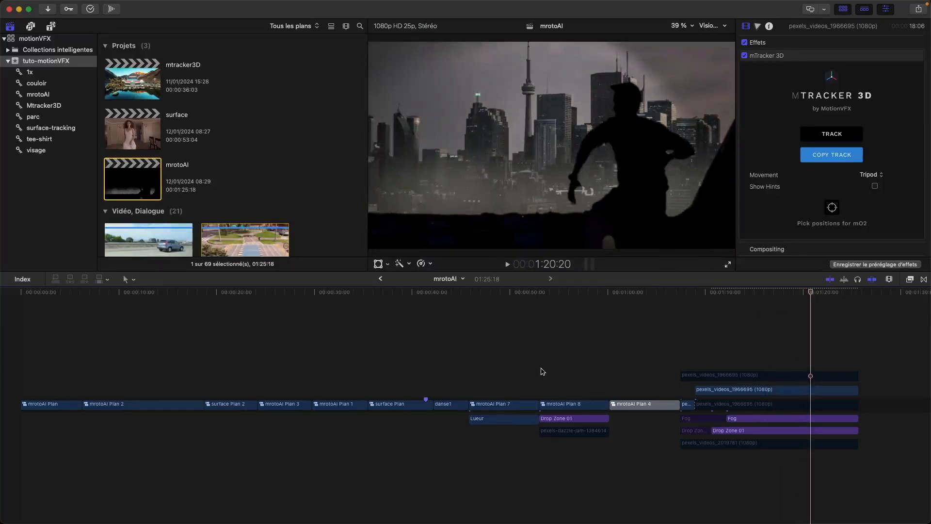
{"action": "key", "text": "space"}
{"action": "key", "text": "space"}
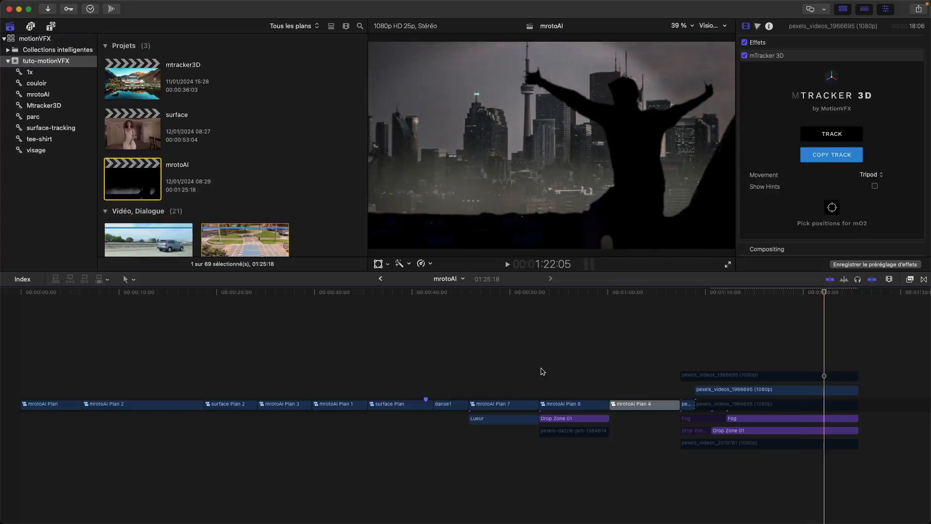